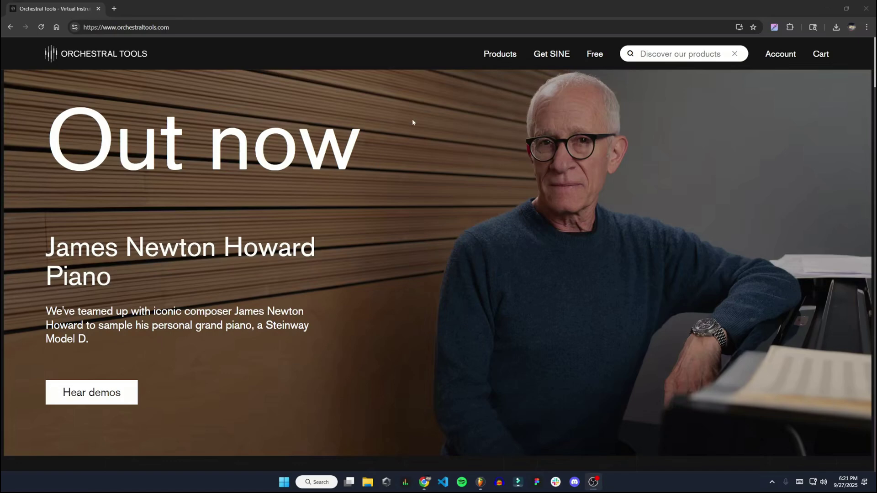
Download the SINE Player Windows installer and accept its license agreement.
click(567, 52)
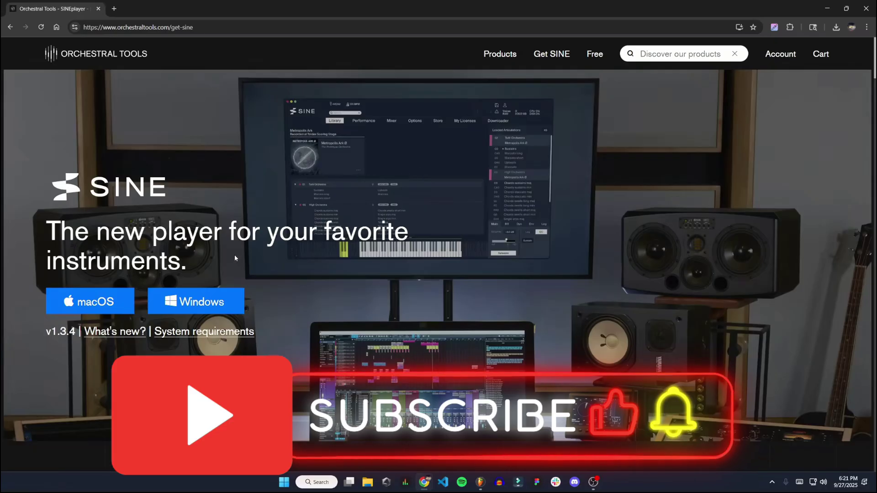
click(224, 302)
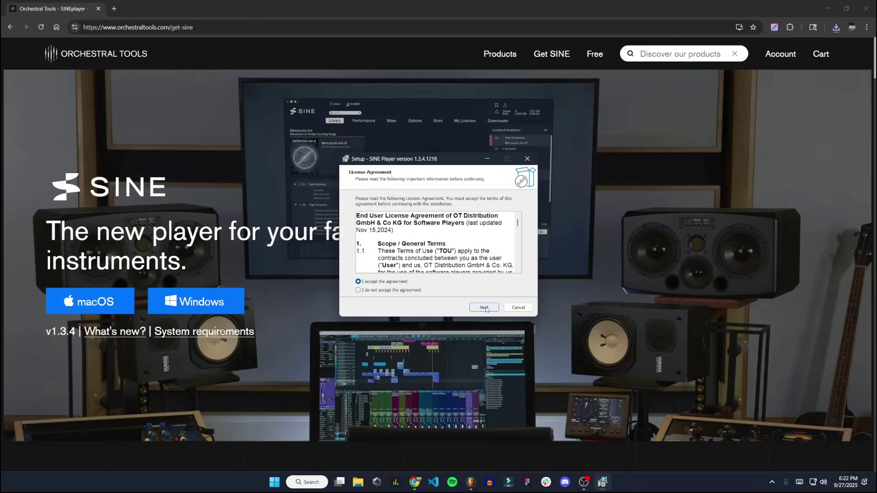
click(484, 307)
Install SINE Player with the default location, all plugin components and folders, no desktop shortcut.
click(485, 307)
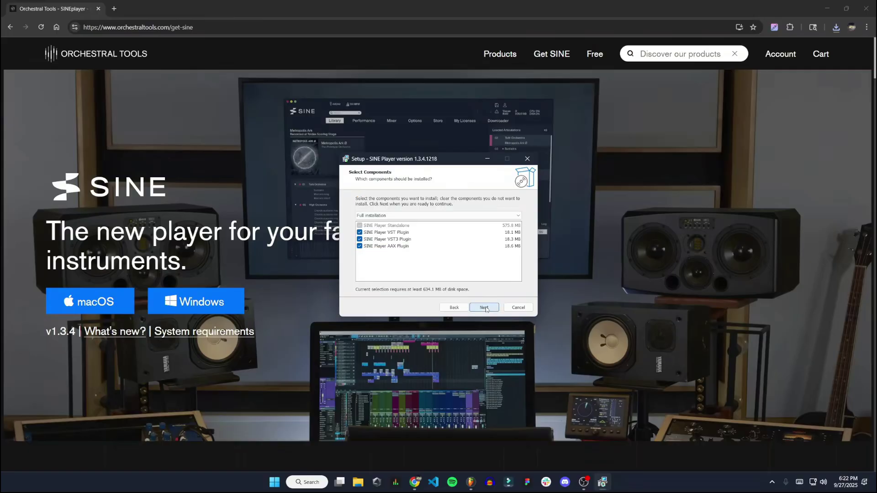
click(485, 307)
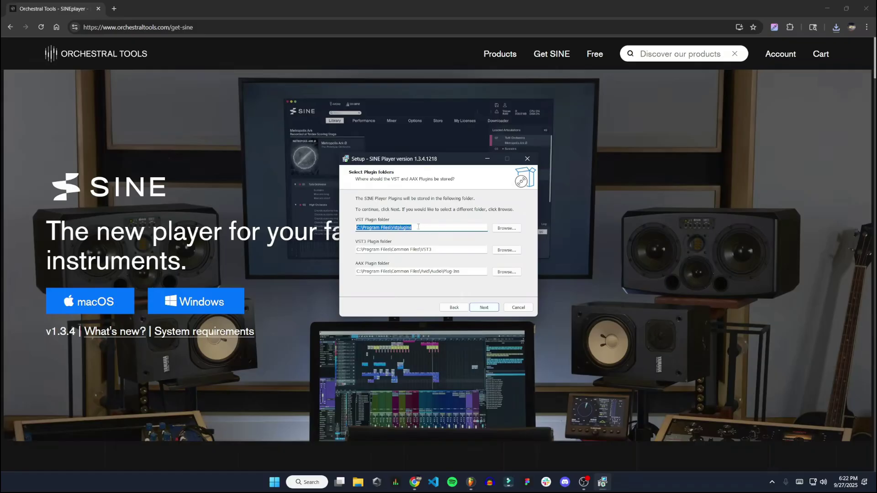
click(487, 309)
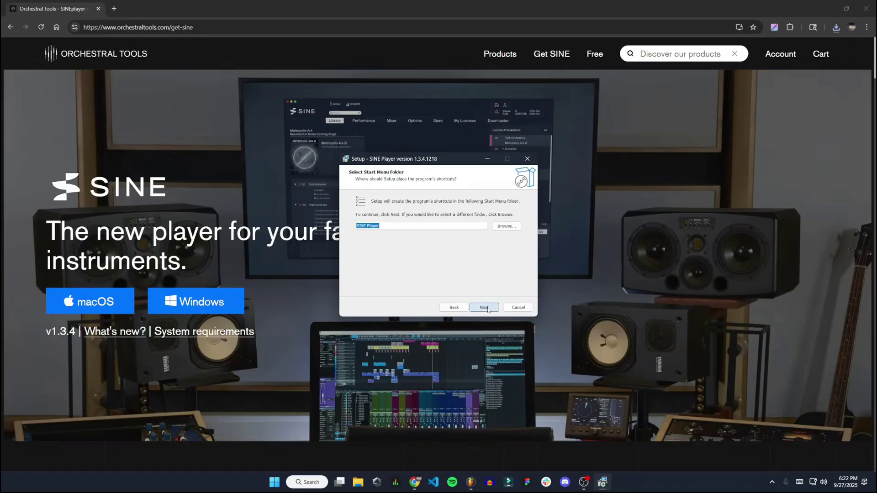
click(487, 308)
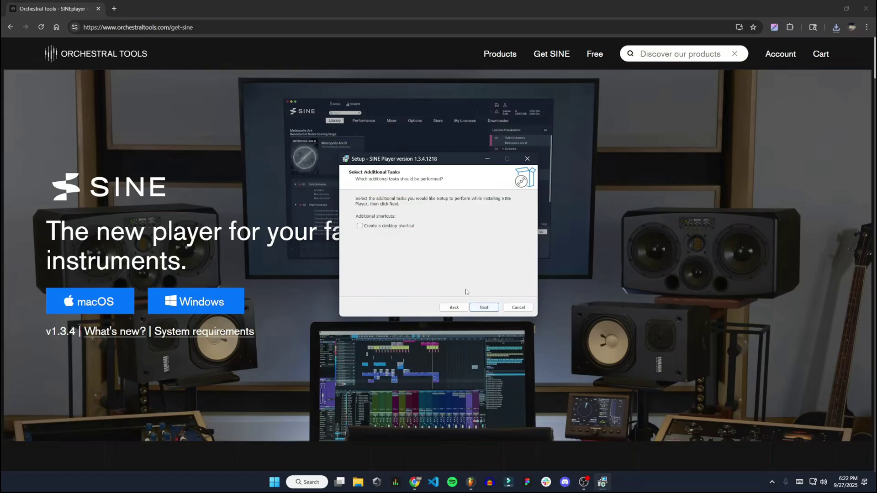
click(484, 308)
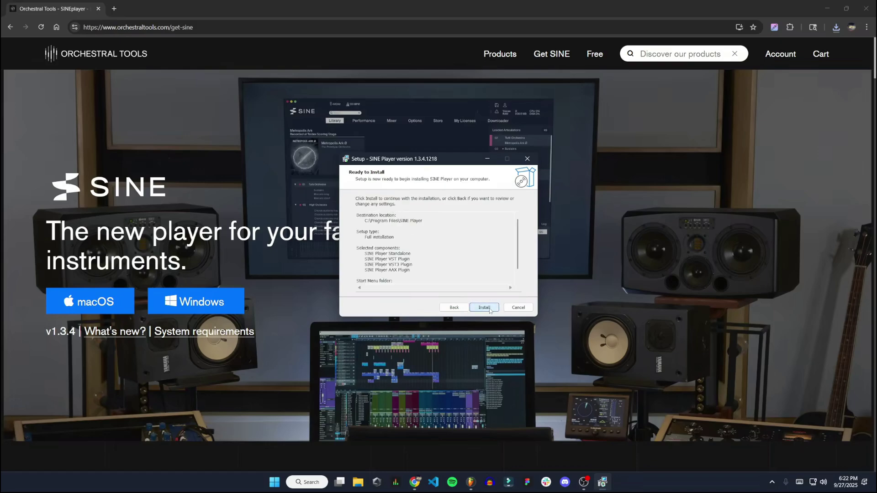
click(491, 307)
click(485, 308)
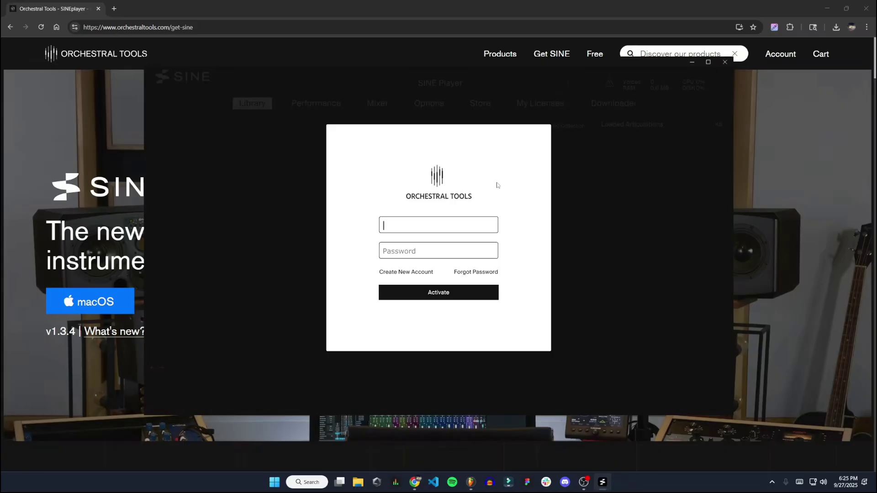
Enter the account credentials and submit the SINE Player activation login.
key(Escape)
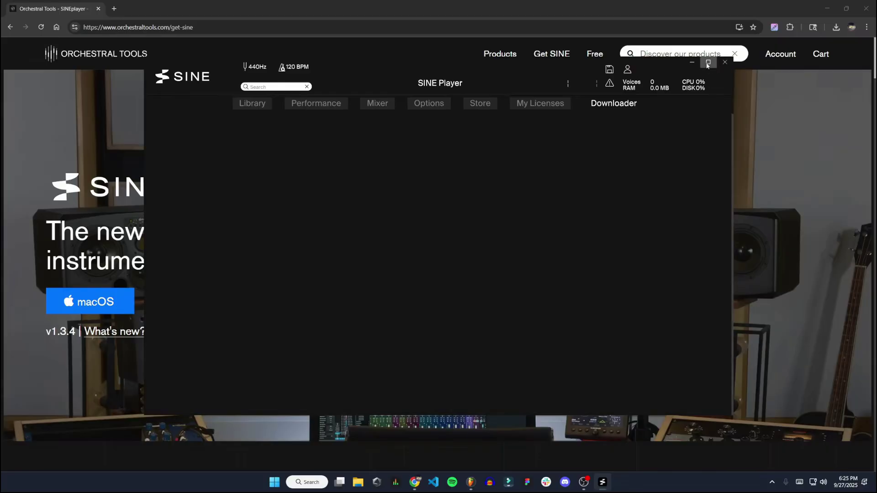
Maximize the player, dismiss the getting-started popup and scroll through the licensed libraries.
click(708, 63)
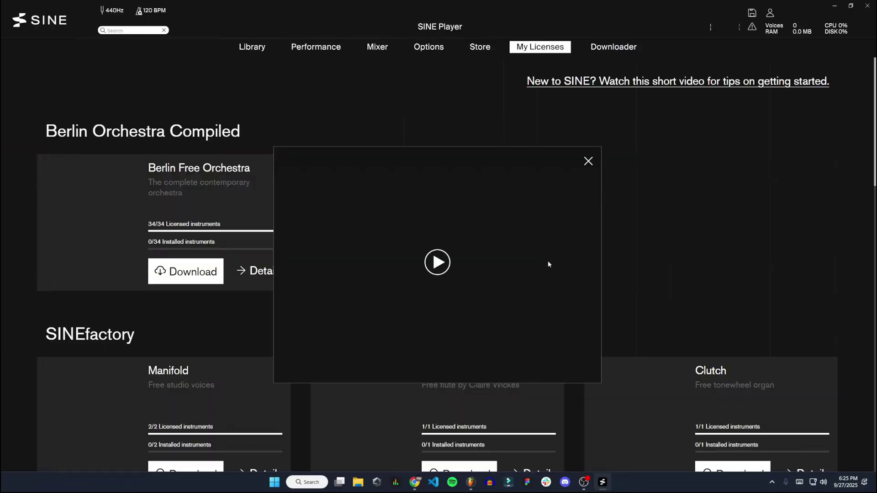
click(588, 161)
scroll(520, 197, down, 1)
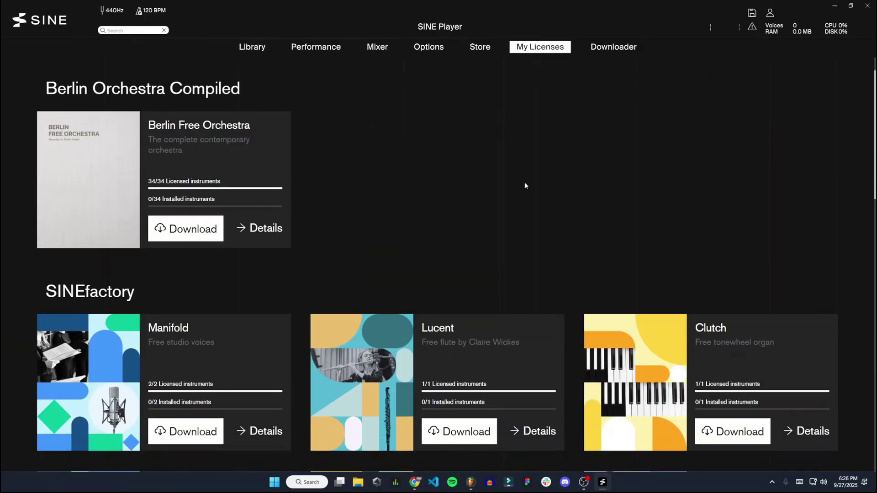
scroll(520, 181, down, 5)
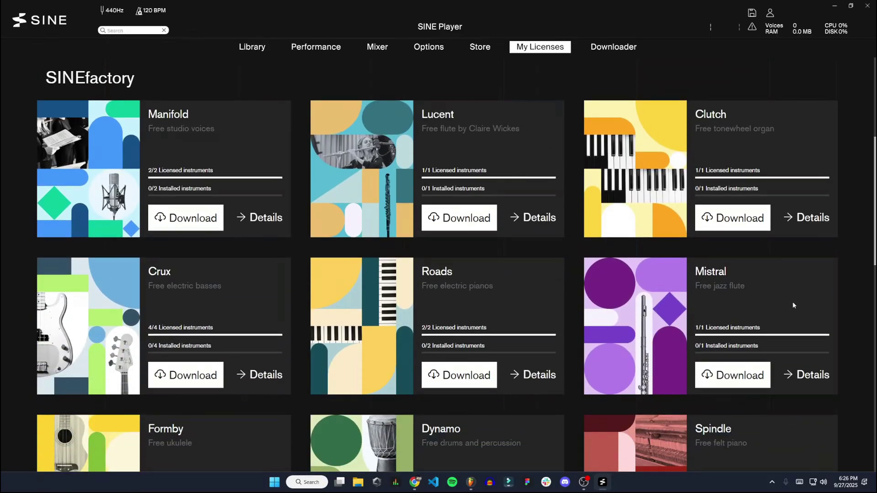
scroll(587, 326, down, 3)
scroll(582, 318, down, 12)
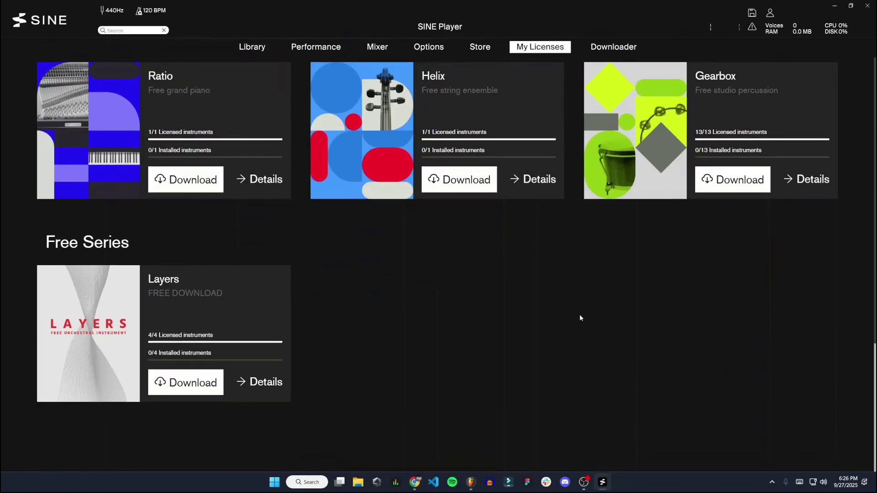
scroll(579, 318, up, 15)
scroll(578, 322, up, 5)
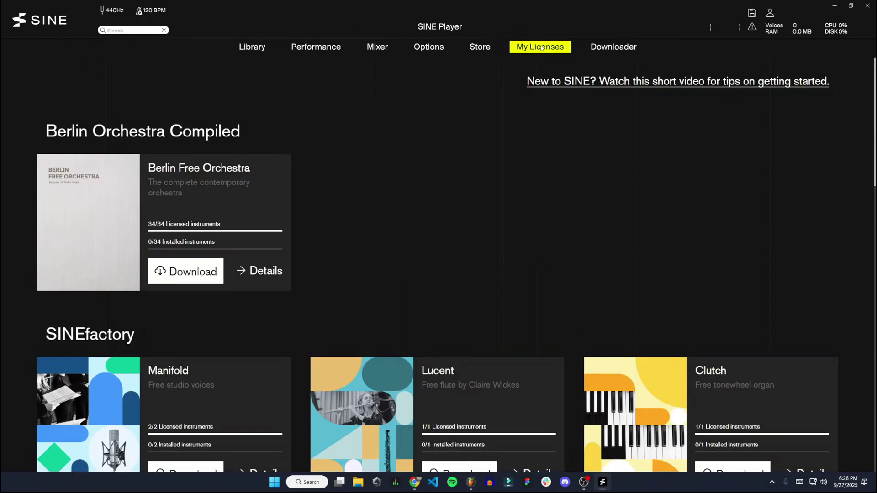
Look through the Library, Performance, Mixer and Store pages, then dismiss the getting-started popup.
click(244, 49)
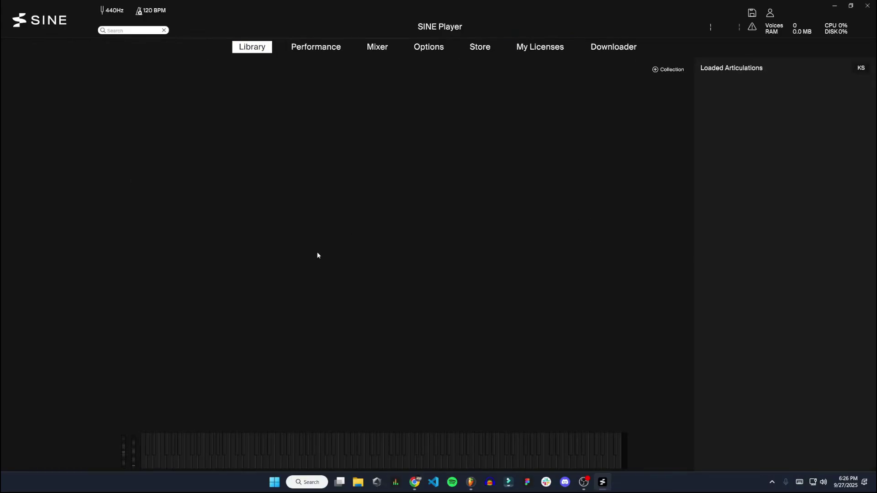
click(316, 47)
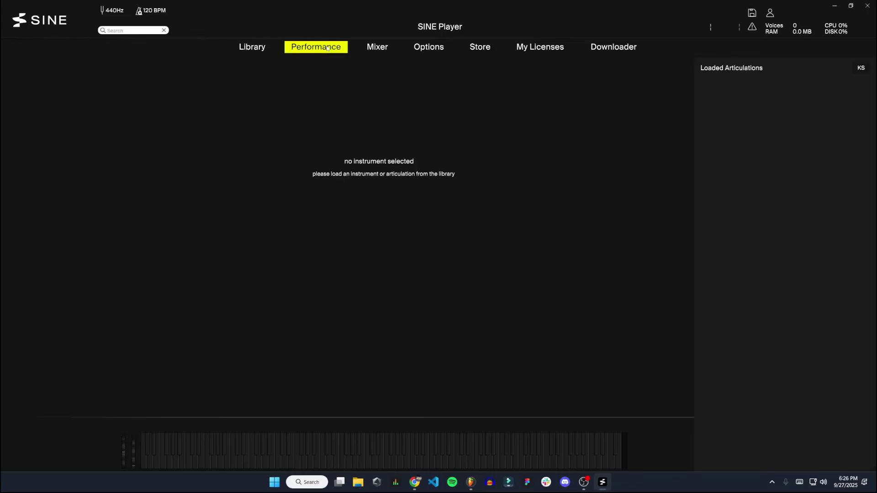
click(377, 47)
click(428, 47)
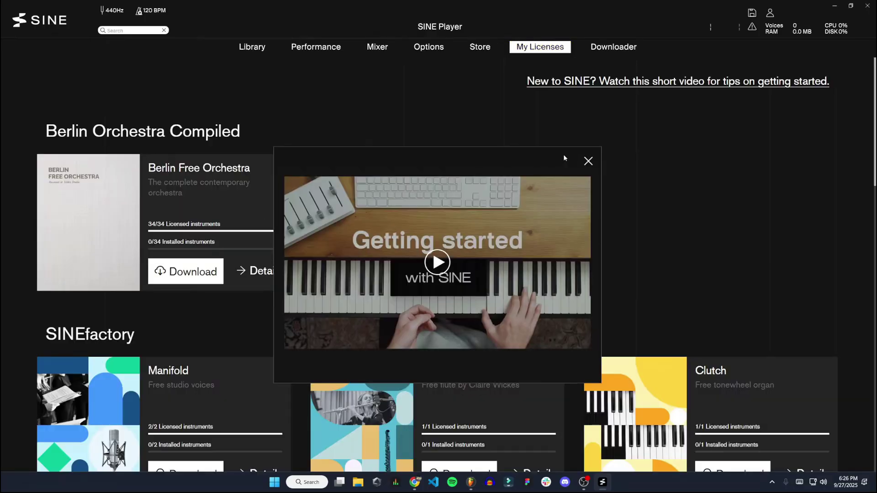
click(587, 161)
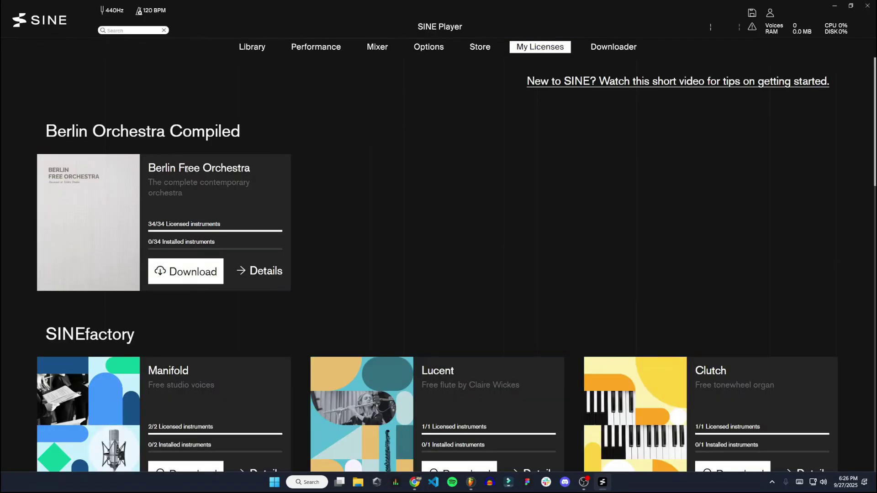
Download Berlin Free Orchestra to the chosen folder and check its file locations in Library.
click(182, 274)
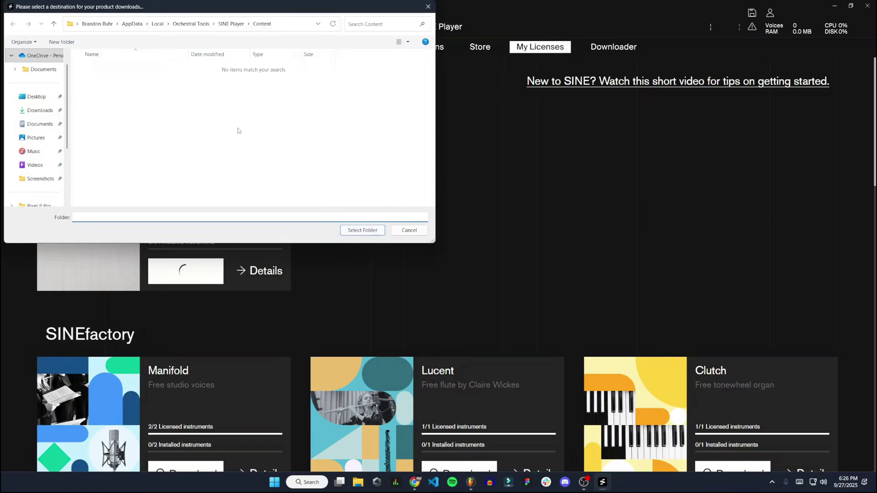
click(370, 231)
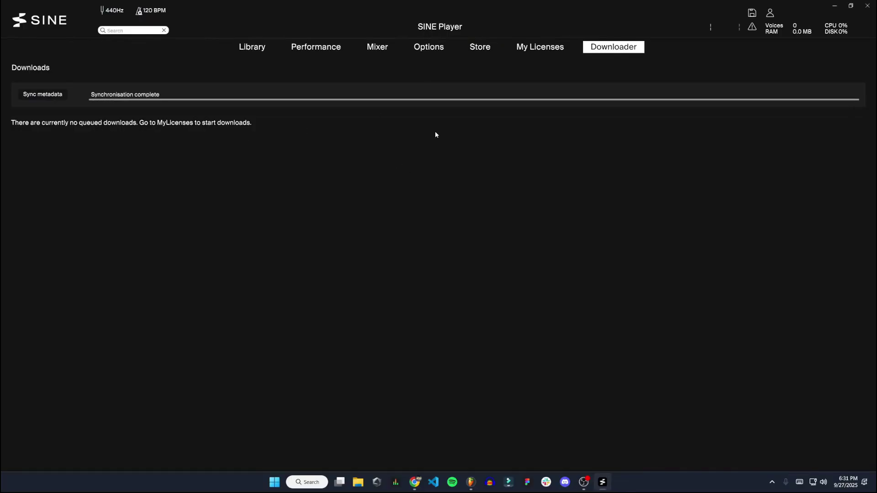
click(250, 47)
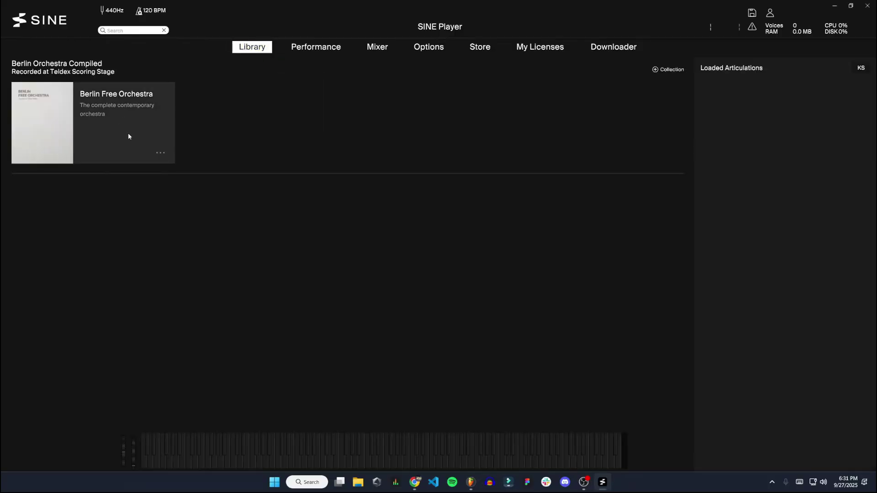
click(161, 154)
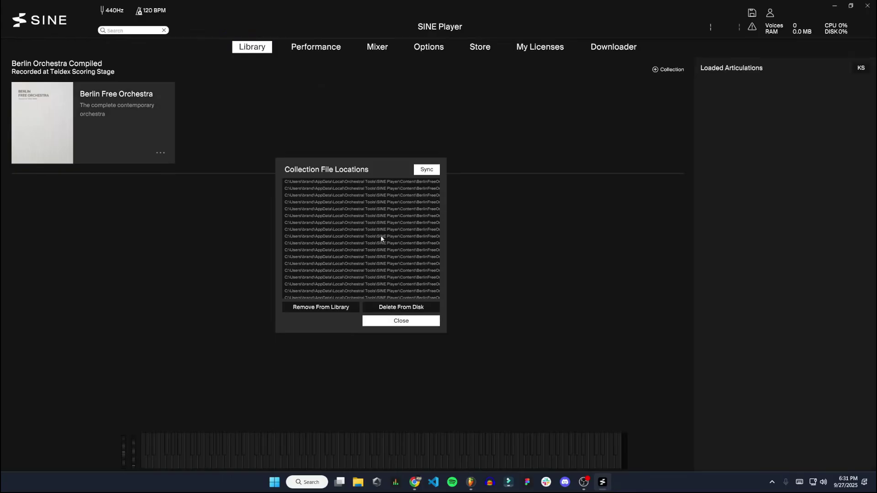
click(409, 321)
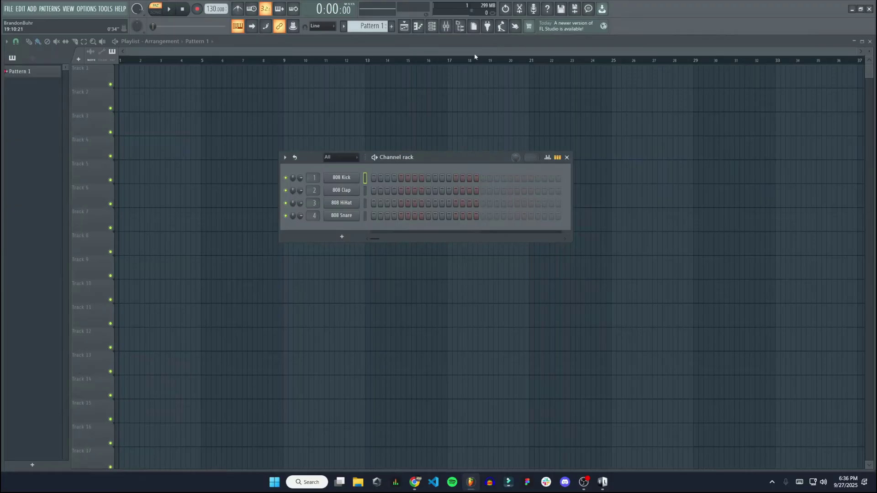
Scan for installed plugins from the Add > Manage plugins window.
click(36, 10)
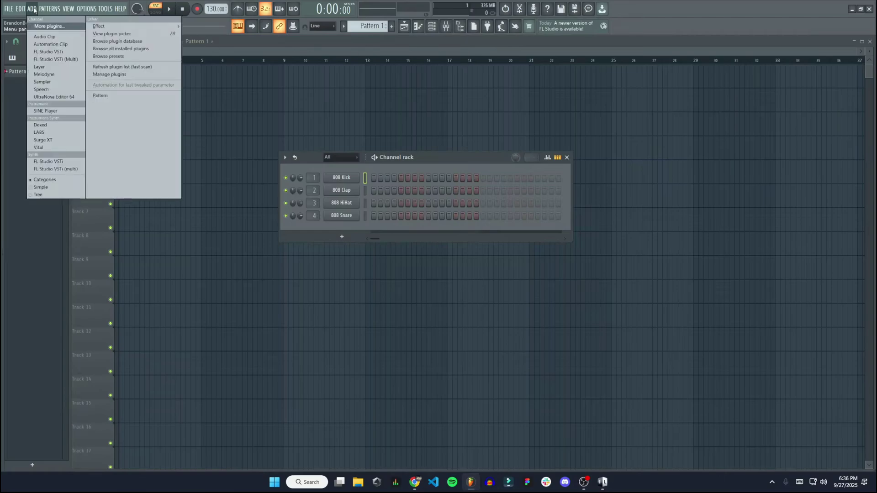
click(118, 75)
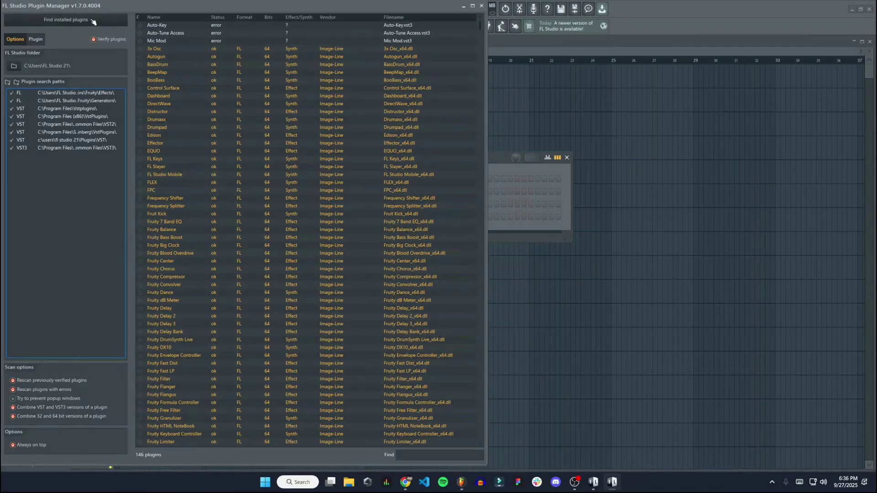
click(90, 21)
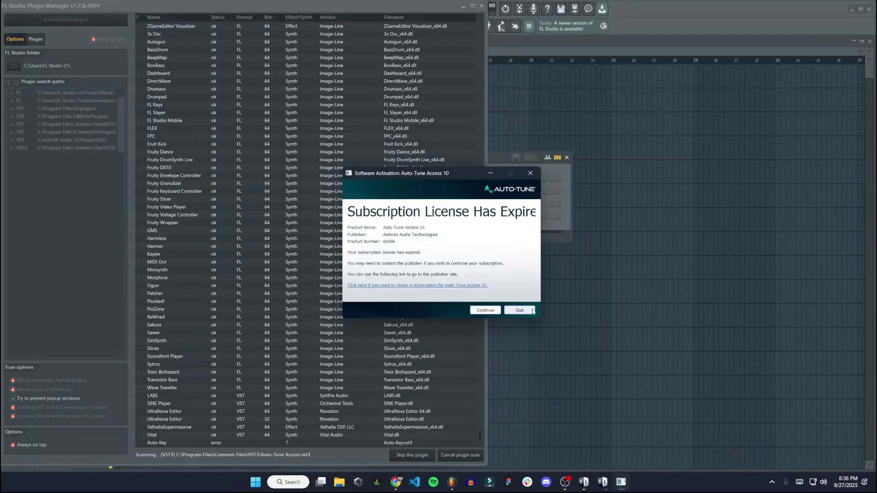
Dismiss the Auto-Tune, Duo 4 and Mic Mod 4 license notices and confirm SINE Player is listed.
click(532, 310)
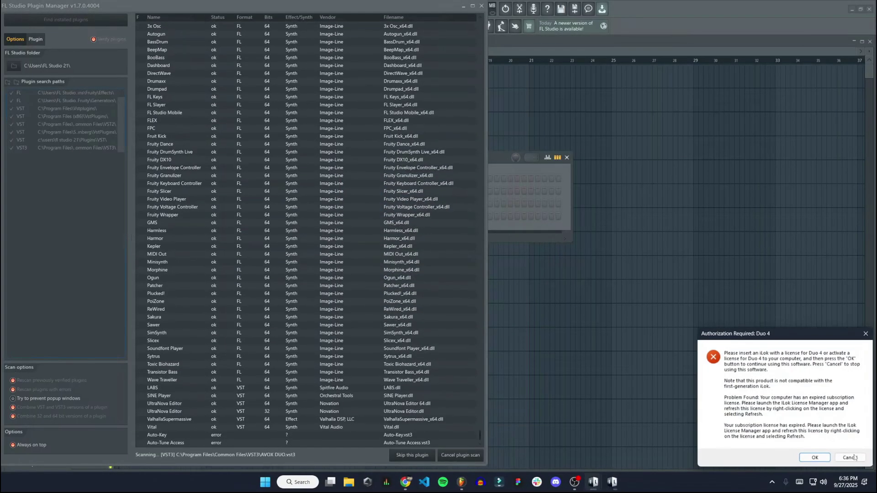
click(853, 458)
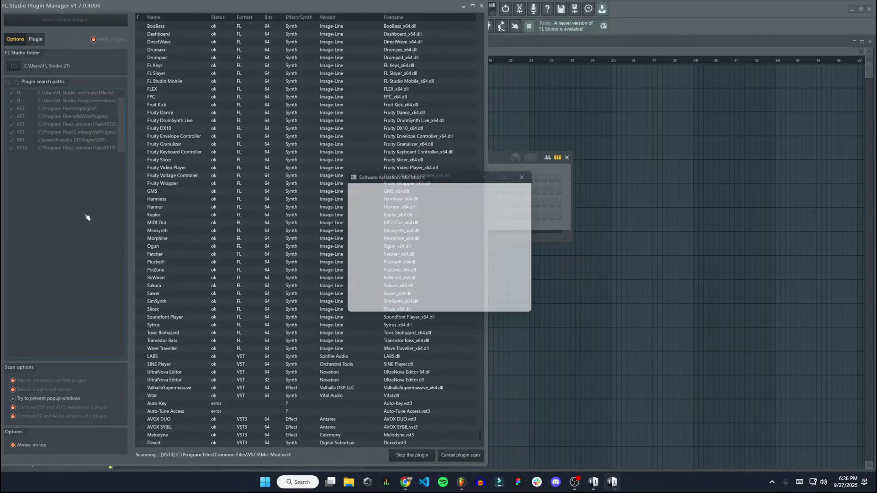
click(519, 310)
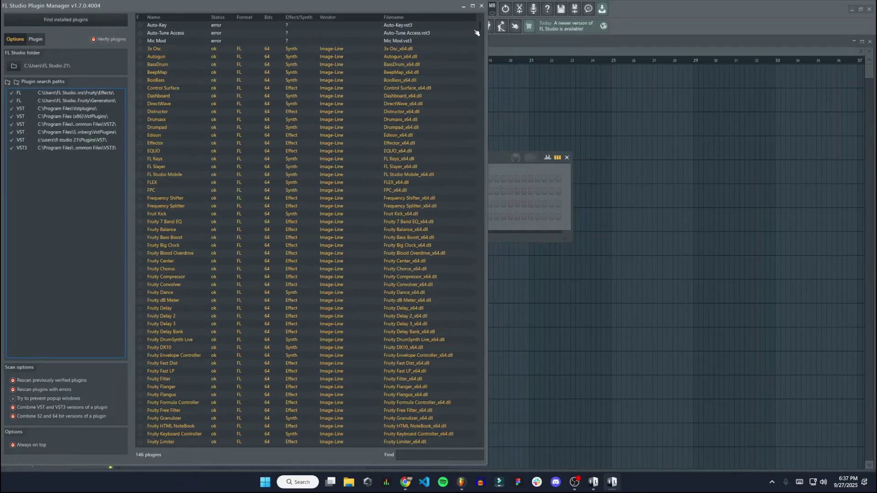
drag(480, 27, 396, 443)
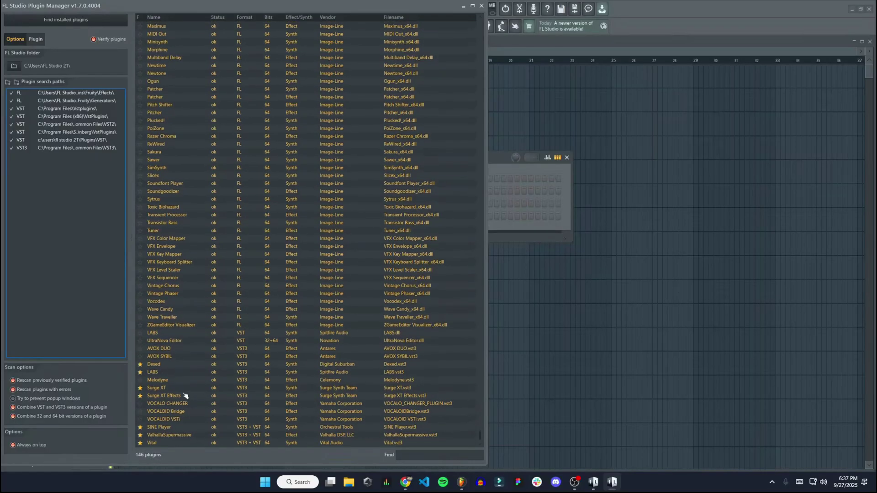
click(176, 428)
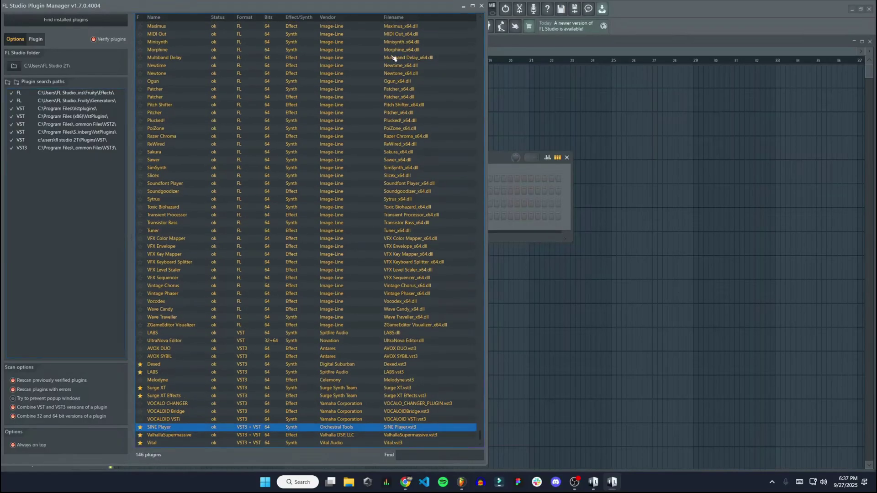
click(482, 6)
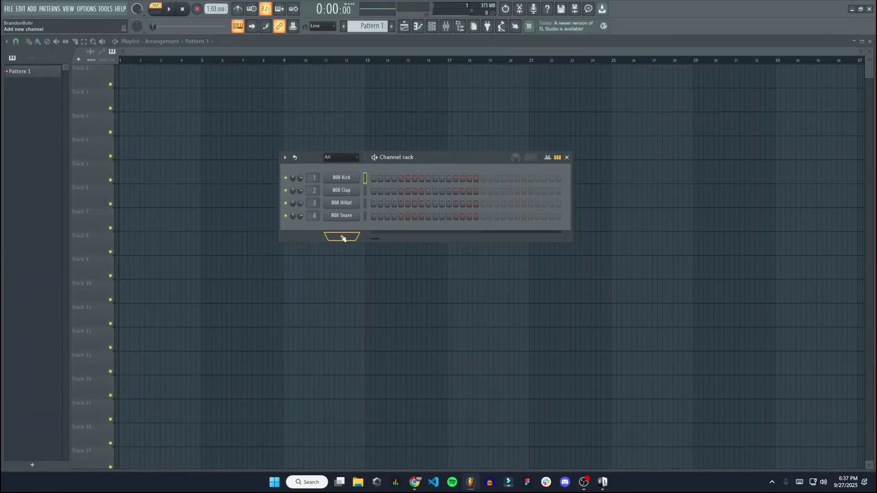
Add SINE Player as a new Channel rack instrument from the generator list.
click(342, 237)
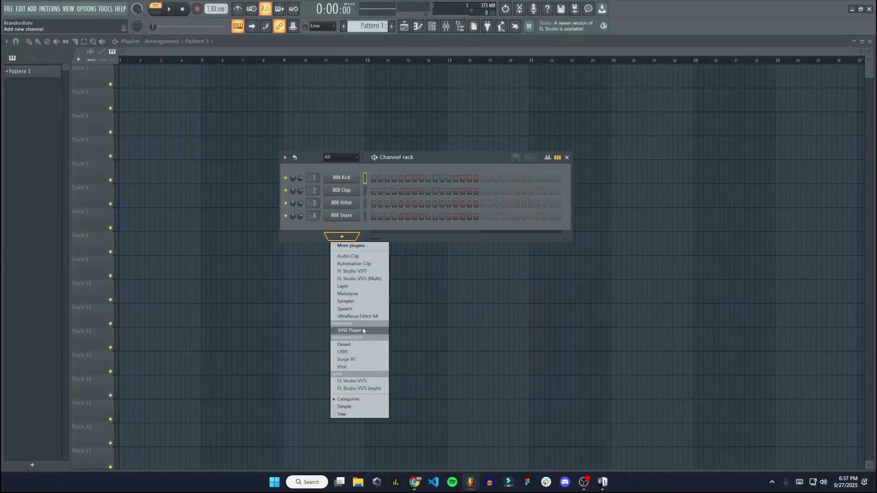
click(372, 247)
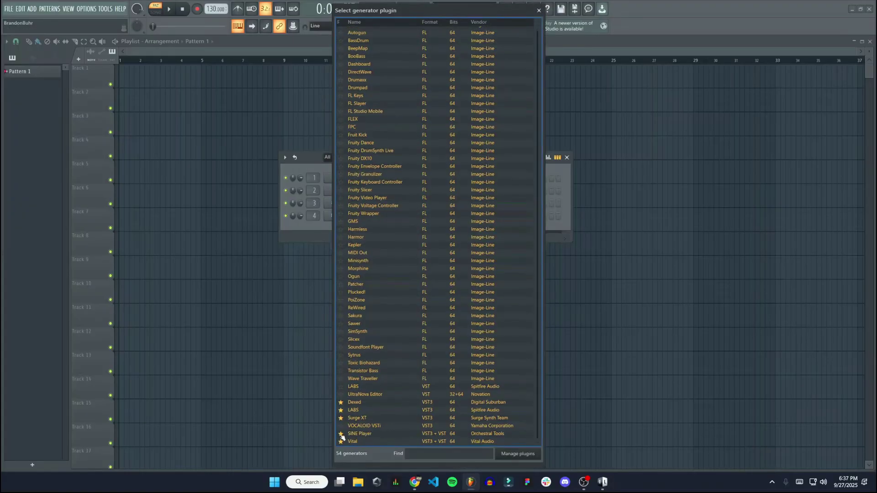
click(366, 435)
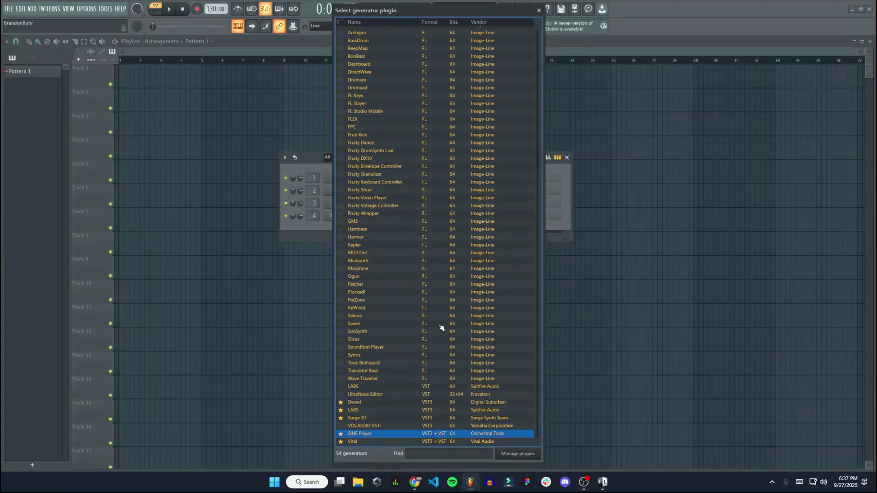
click(538, 10)
click(342, 237)
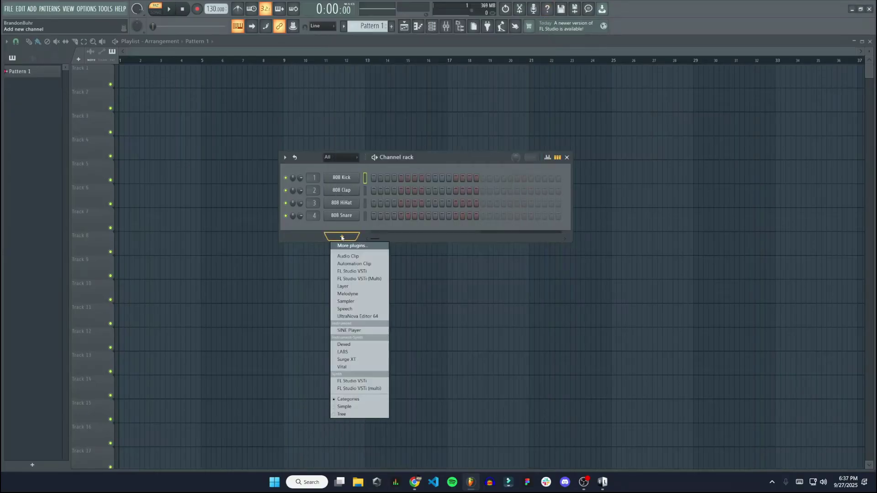
click(368, 330)
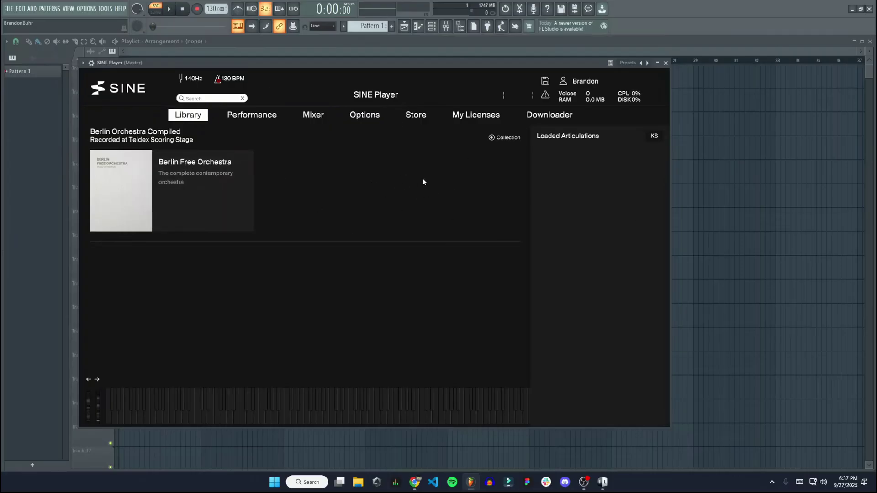
Open the Berlin Free Orchestra card and expand its Strings section.
click(186, 194)
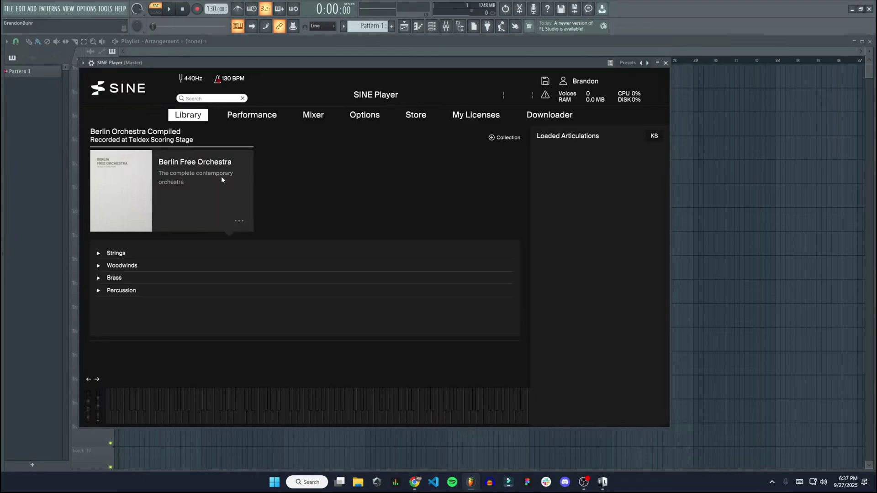
click(120, 253)
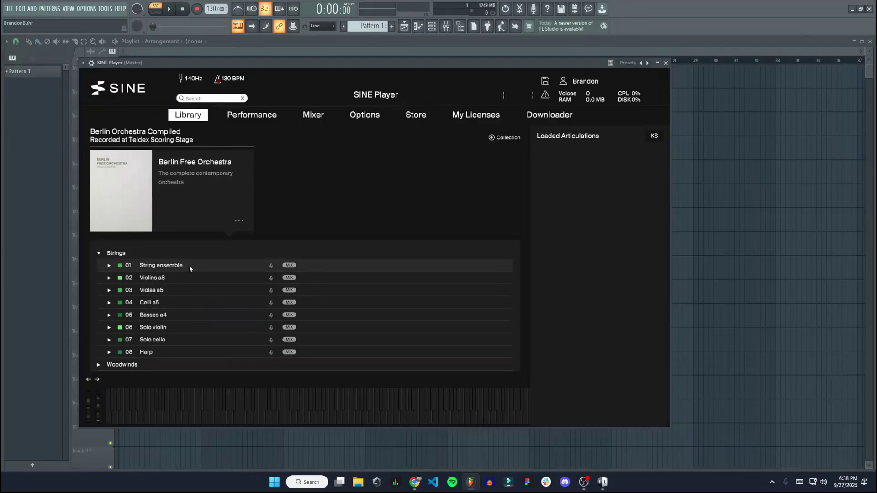
Load String ensemble into Loaded Articulations and audition several notes on the on-screen keyboard.
drag(185, 265, 607, 179)
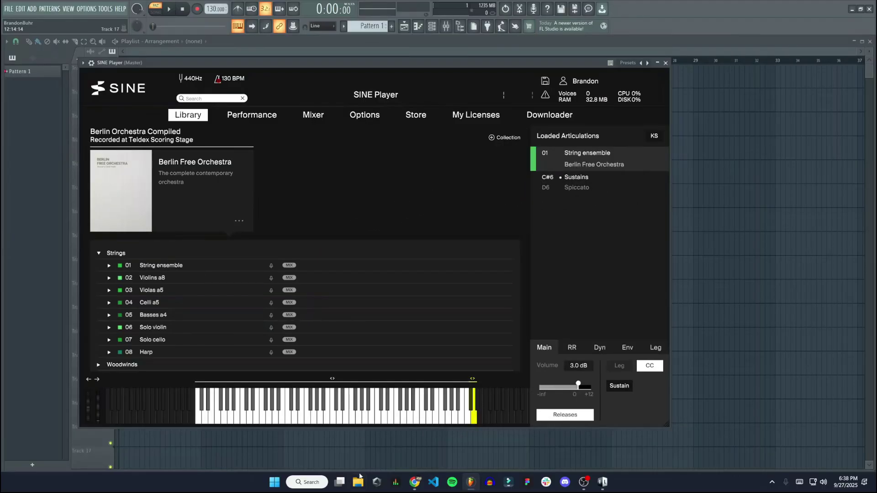
click(365, 420)
click(365, 420)
click(340, 418)
click(339, 418)
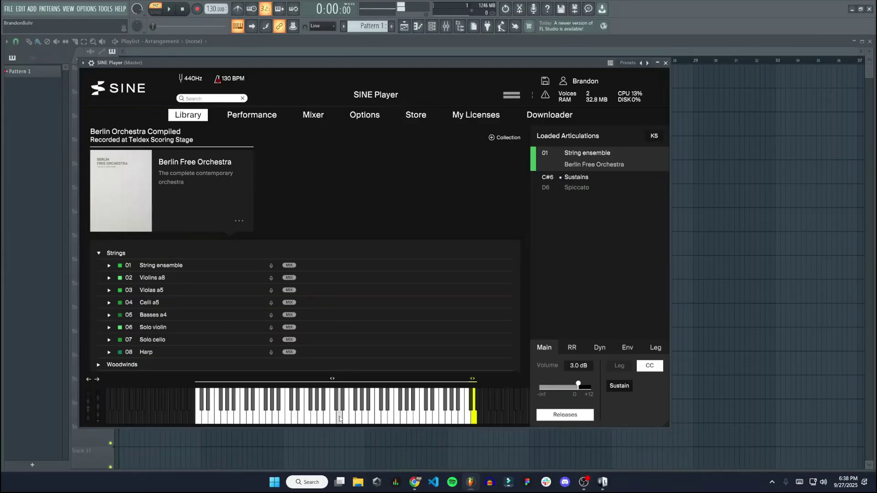
drag(340, 418, 272, 416)
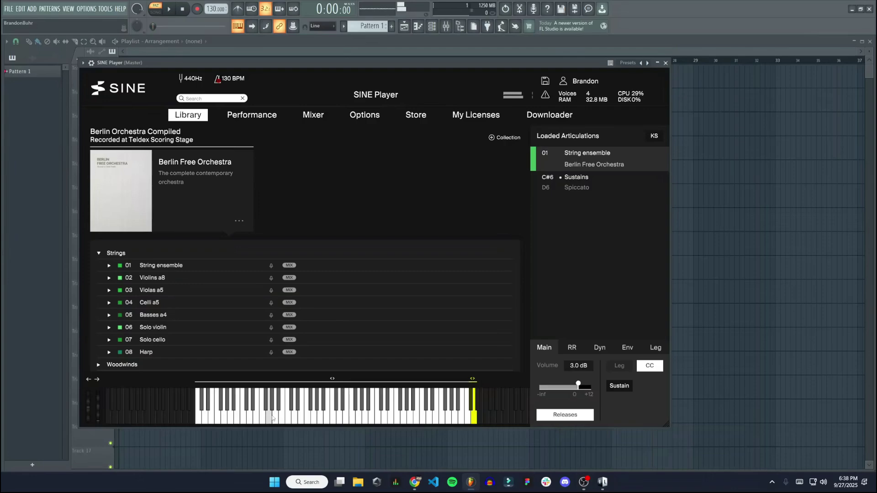
drag(272, 418, 272, 418)
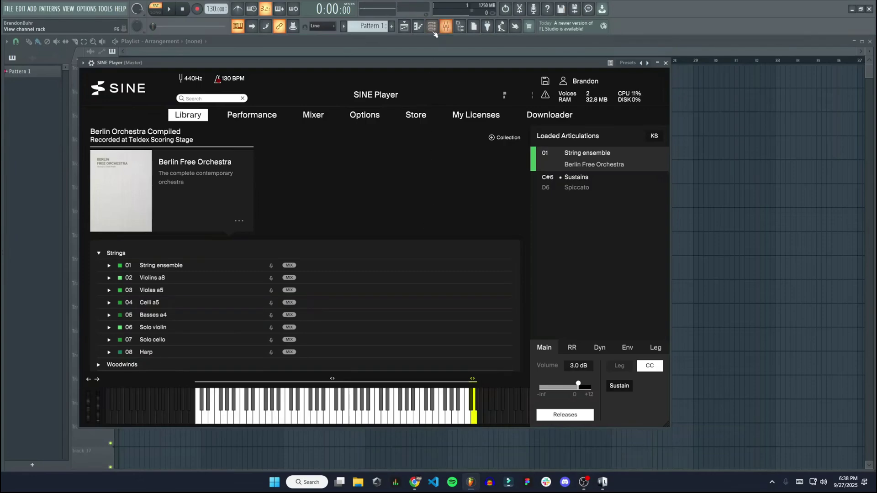
Move the SINE Player window lower and route its channel to mixer Insert 1.
drag(463, 63, 519, 268)
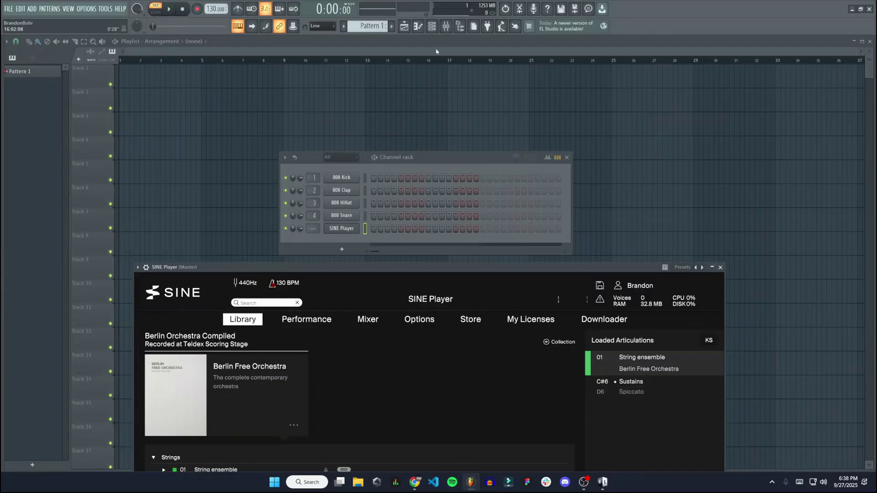
click(446, 26)
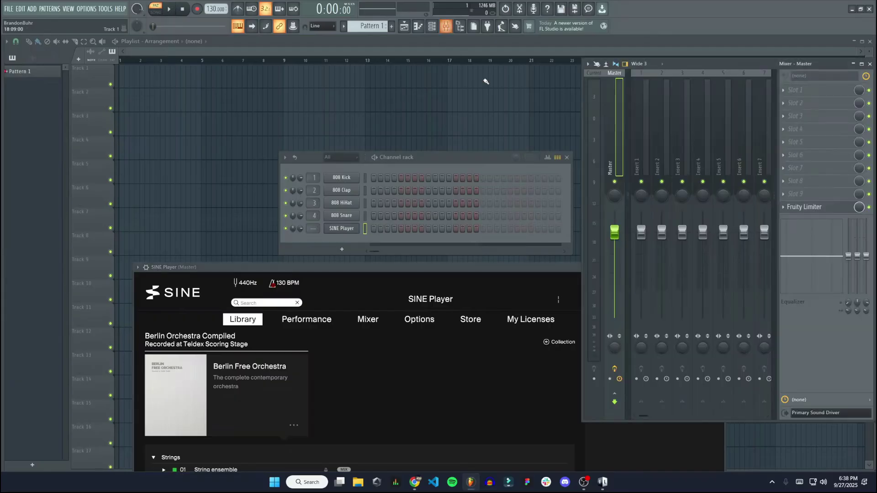
click(646, 142)
right_click(647, 138)
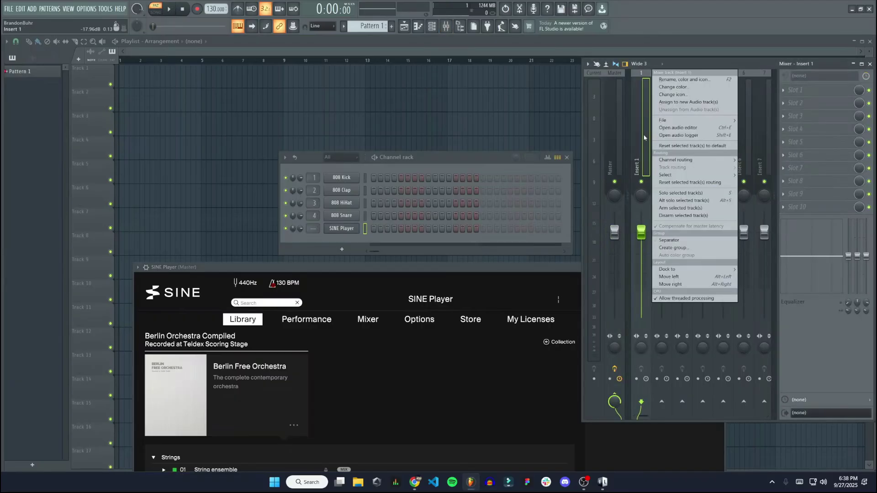
mouse_move(704, 164)
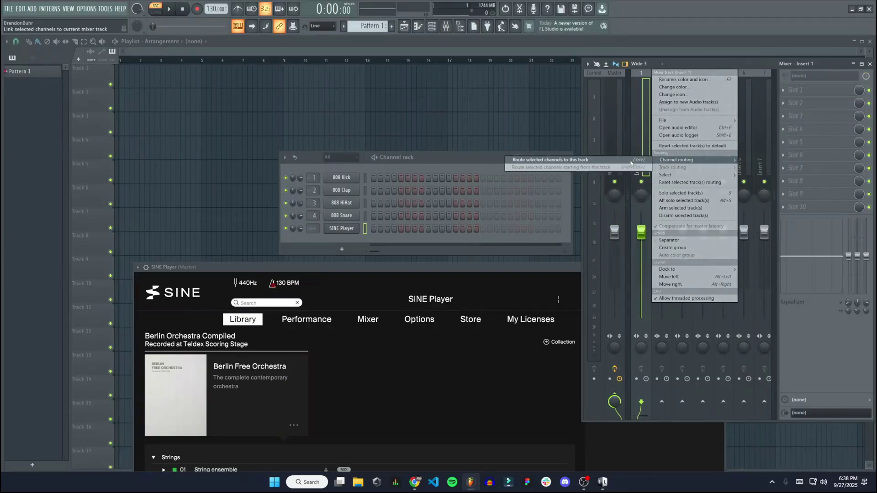
click(631, 161)
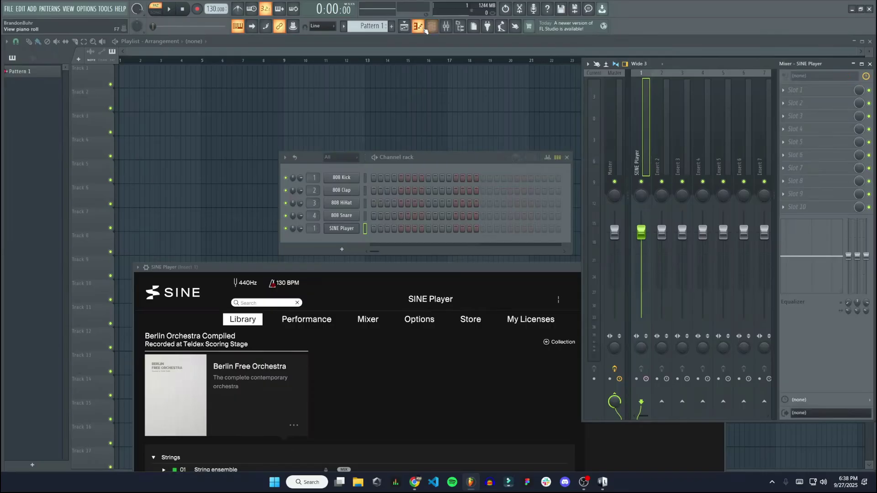
Open SINE Player's Piano roll and preview the string sound at C5 and C4.
click(423, 28)
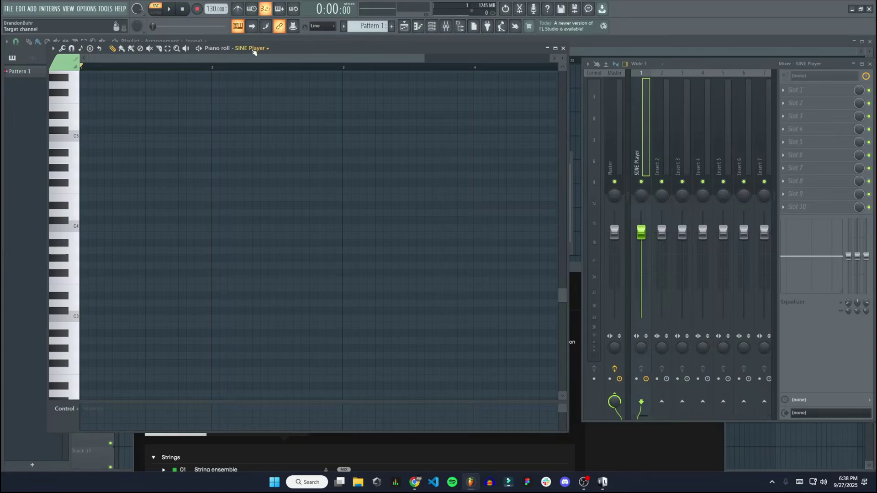
click(76, 137)
click(76, 226)
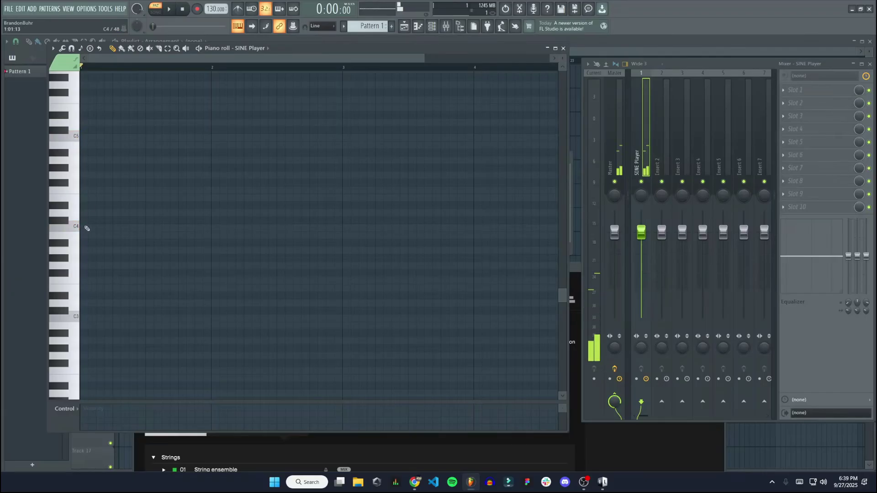
Draw the melody: a half-bar C4, then D#4, F#4 and a closing C4.
click(84, 227)
drag(95, 229, 146, 234)
click(146, 206)
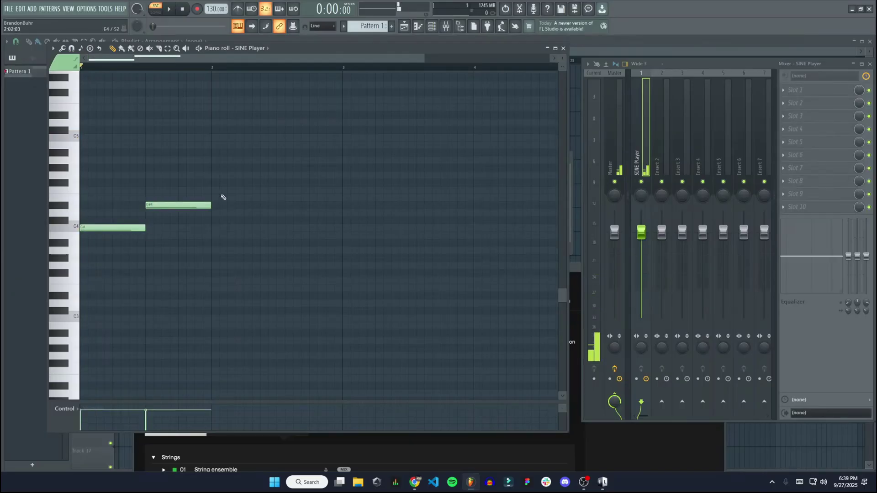
click(215, 183)
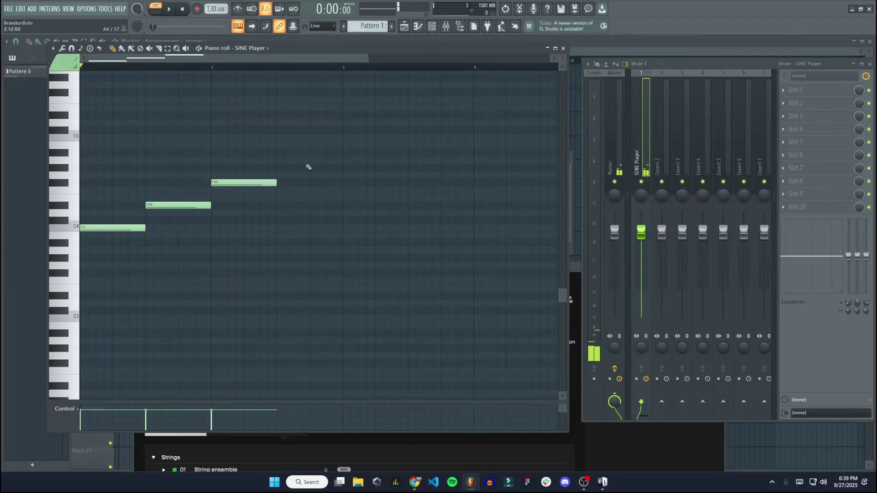
click(281, 229)
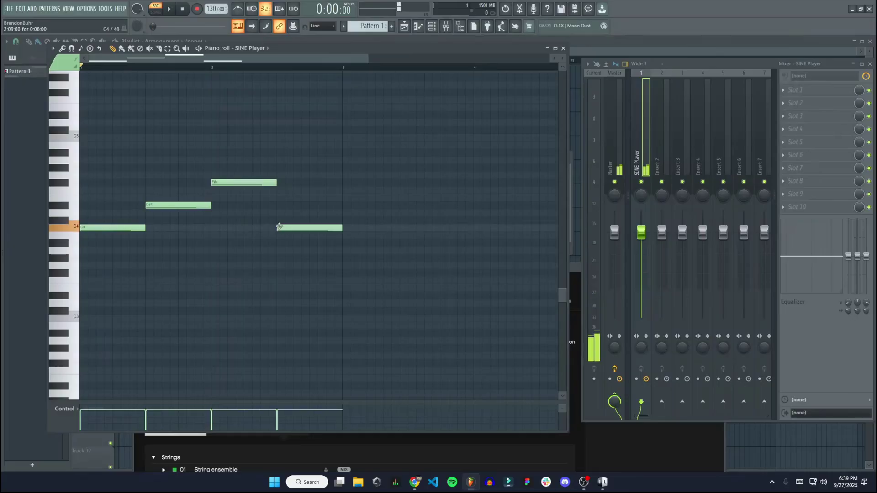
Paint Pattern 1 on Track 1 and repeat it six times up to bar 13.
click(409, 27)
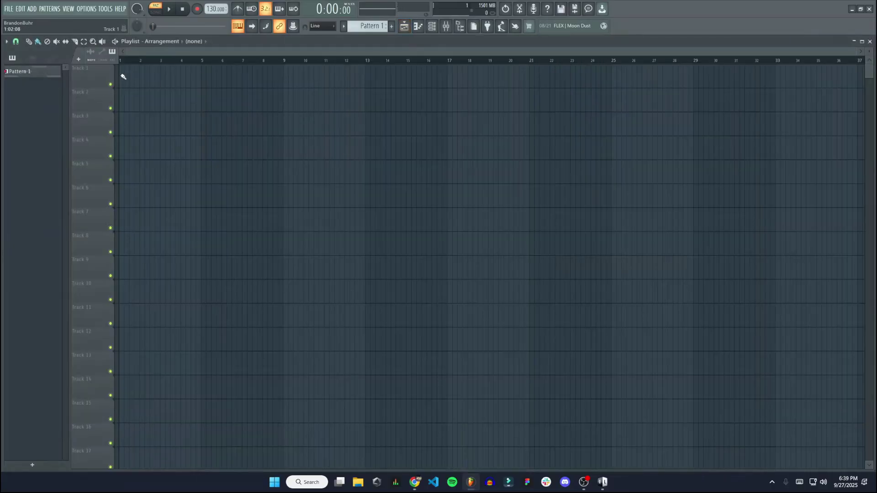
click(121, 75)
mouse_move(159, 75)
mouse_down()
mouse_move(319, 86)
mouse_move(365, 80)
mouse_up()
Switch to SONG mode, play the arrangement, then stop it.
click(155, 10)
click(169, 9)
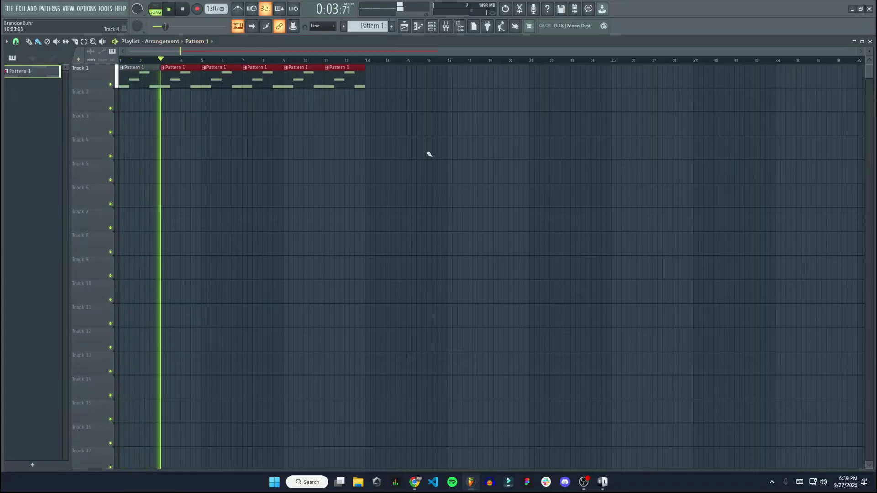
click(186, 10)
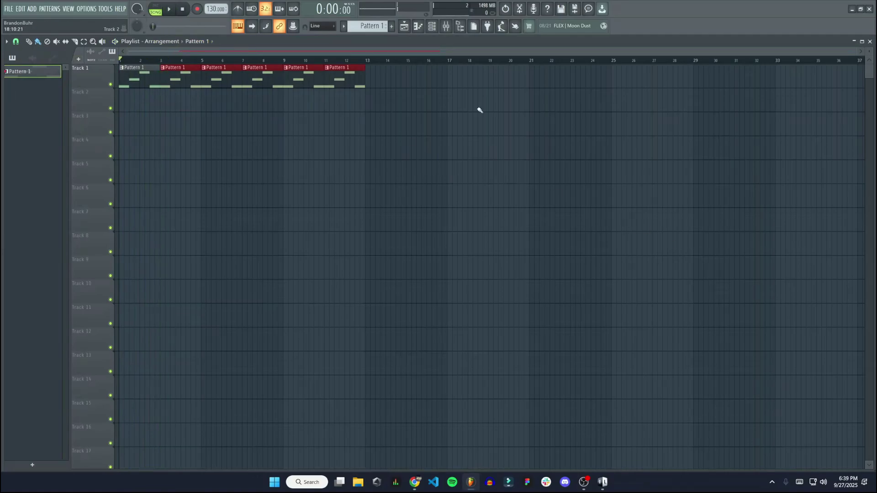
Bring up the Mixer, the Channel rack and the SINE Player instrument window.
click(445, 26)
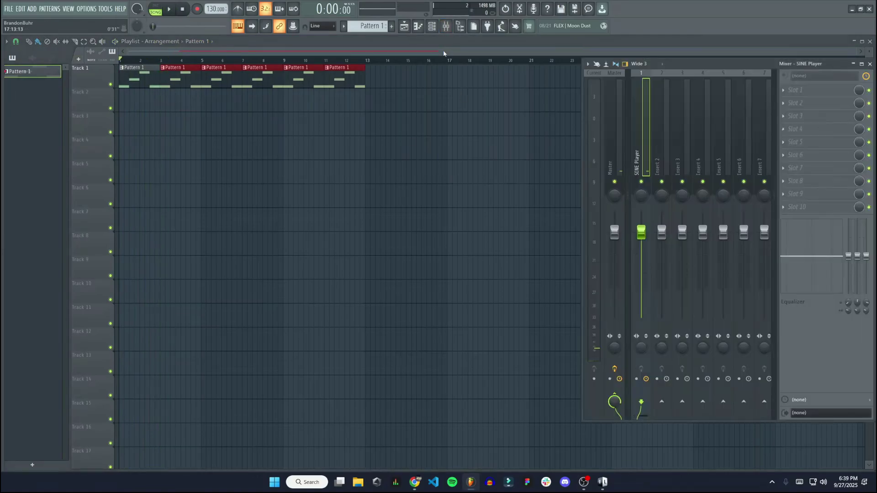
click(432, 26)
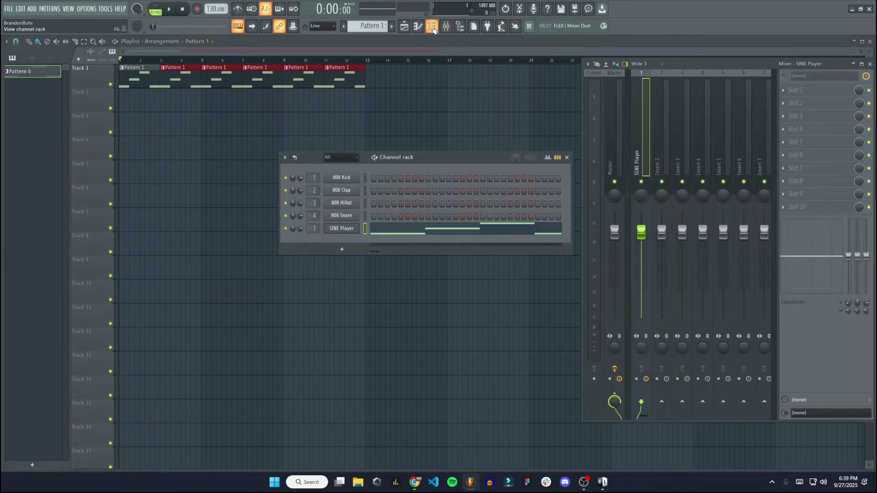
click(340, 231)
Raise the SINE Player window and browse My Licenses: Berlin Free Orchestra 34/34 and SINEfactory cards.
drag(409, 270, 343, 82)
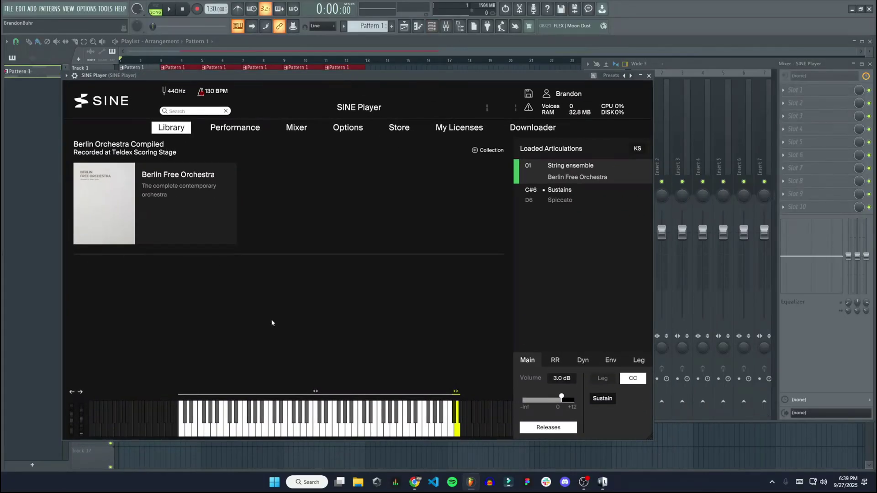
mouse_move(159, 192)
click(451, 131)
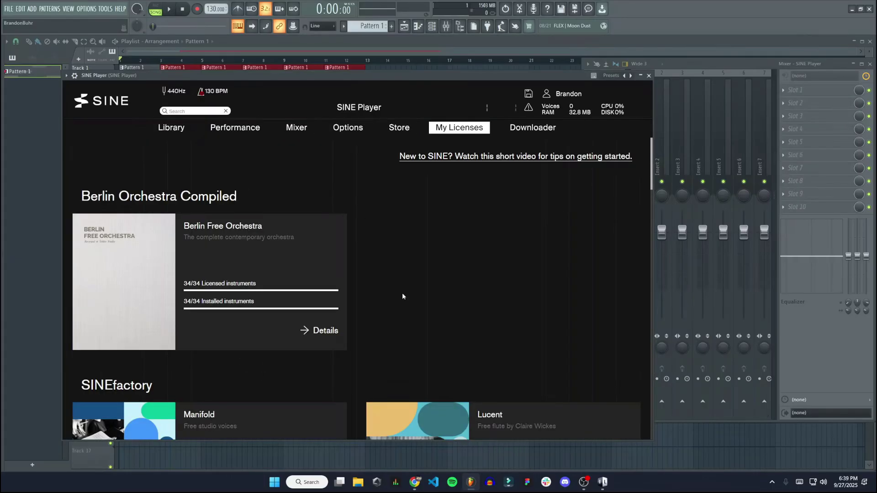
scroll(403, 293, down, 5)
click(548, 312)
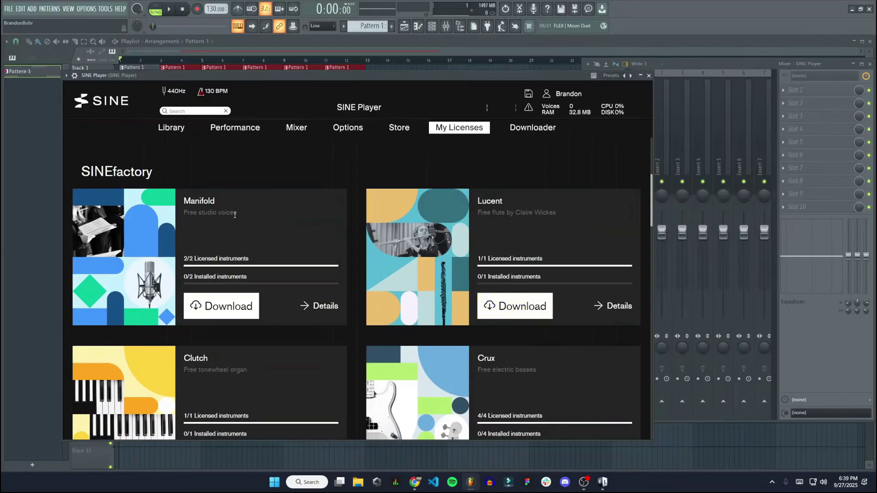
scroll(295, 239, down, 2)
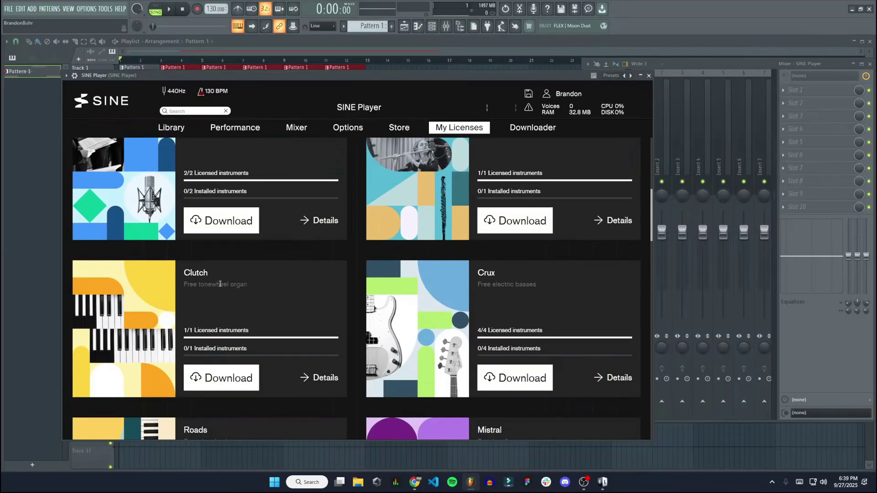
scroll(467, 294, down, 18)
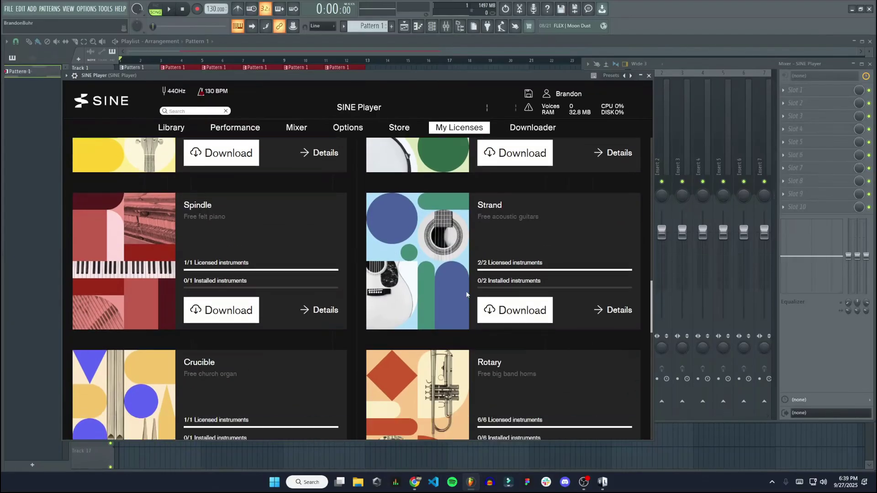
scroll(466, 295, down, 5)
scroll(466, 294, up, 10)
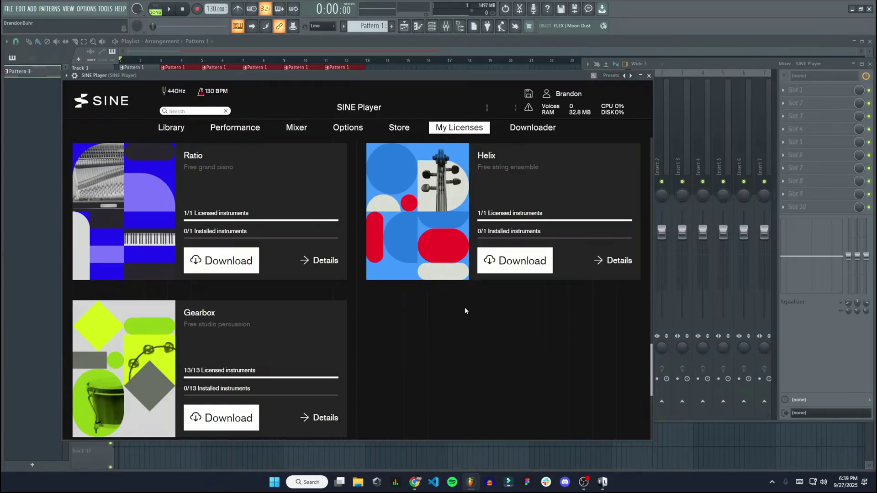
scroll(464, 311, up, 15)
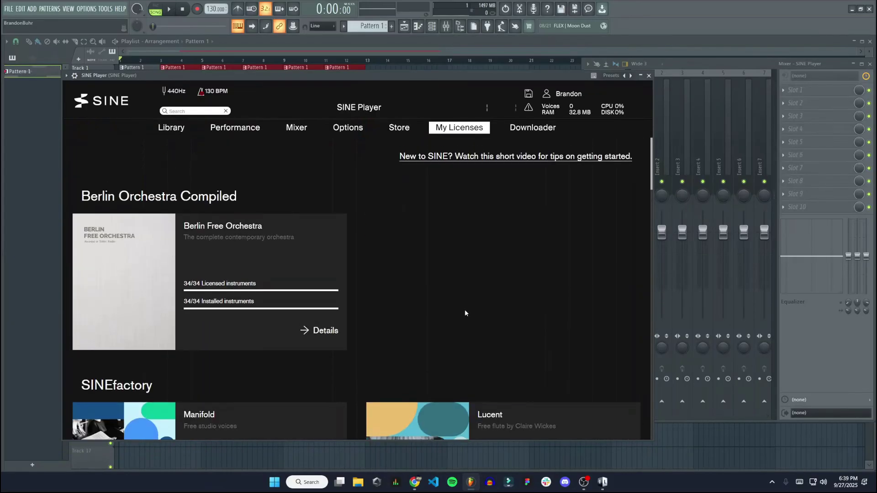
Look through the Store's priced Instruments list, then return to the Library page.
click(398, 127)
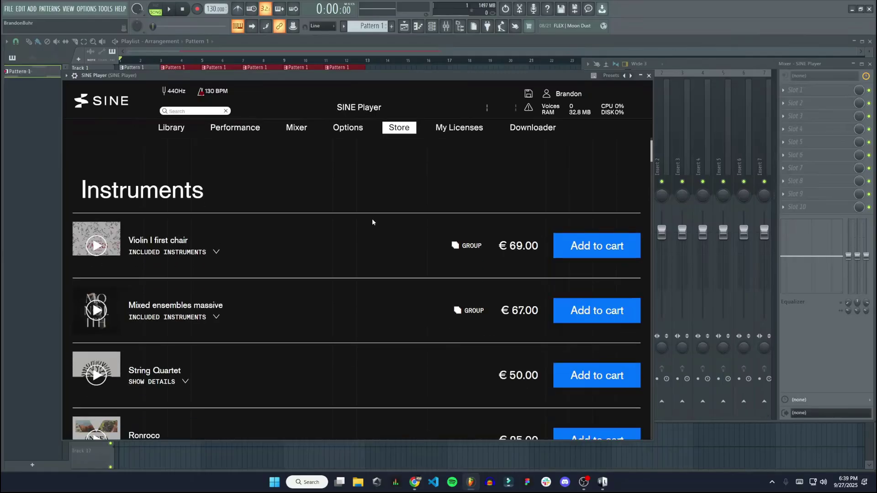
scroll(371, 222, down, 2)
scroll(372, 220, down, 2)
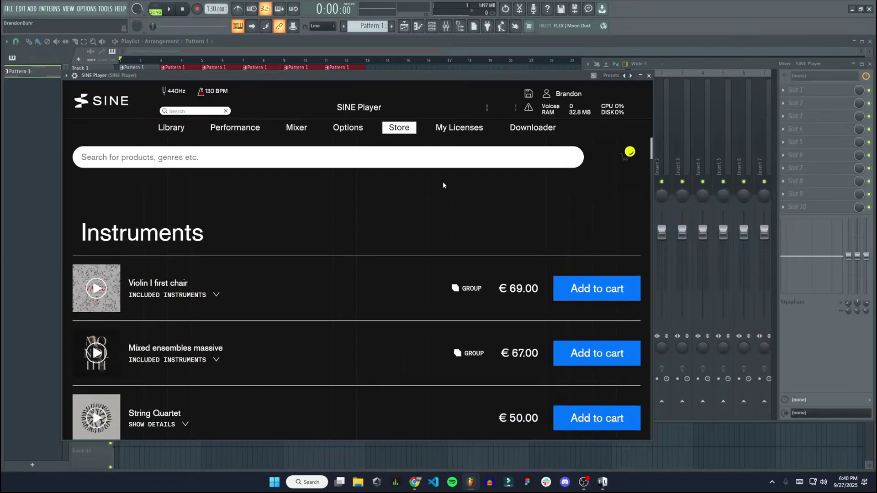
click(172, 128)
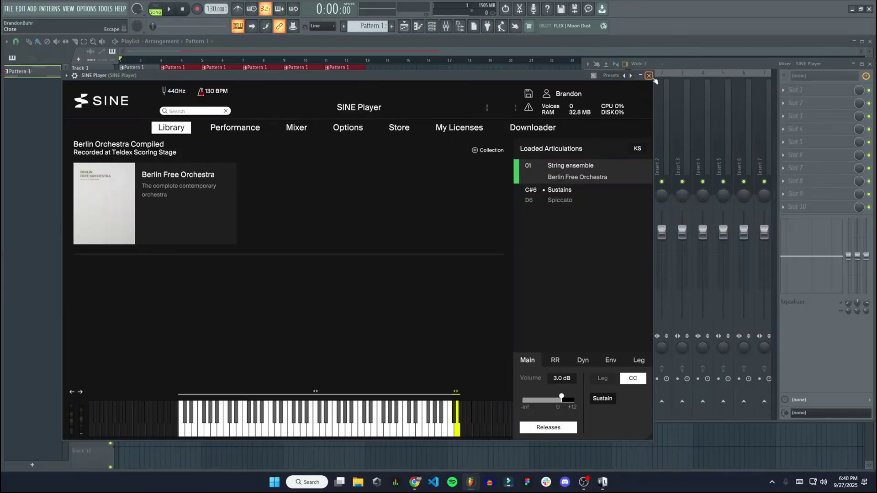
Close the SINE Player plugin window and shift the Channel rack further left.
click(648, 75)
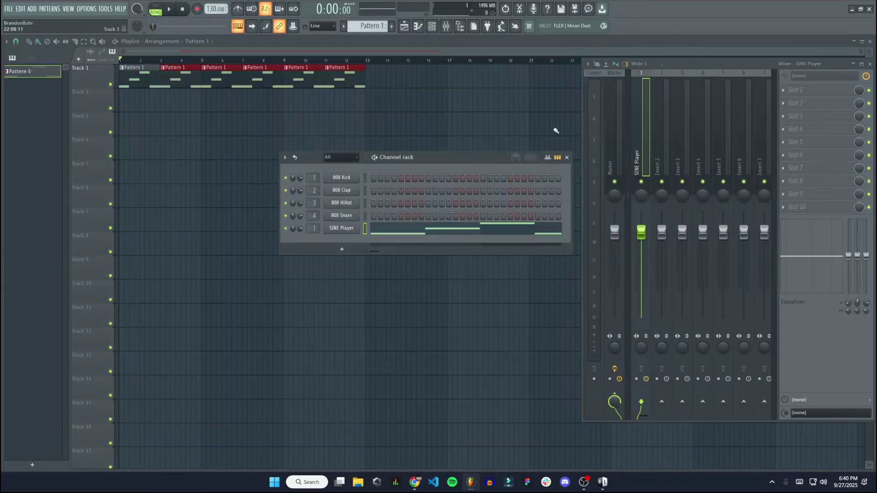
drag(452, 153, 383, 148)
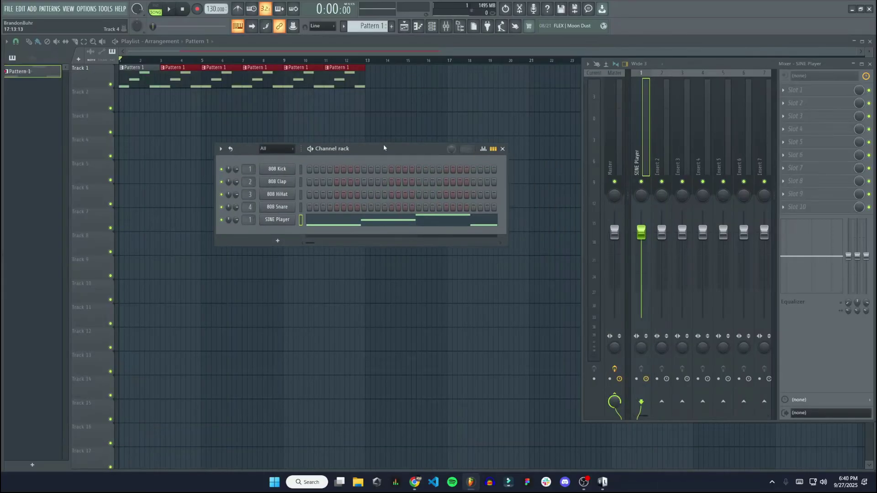